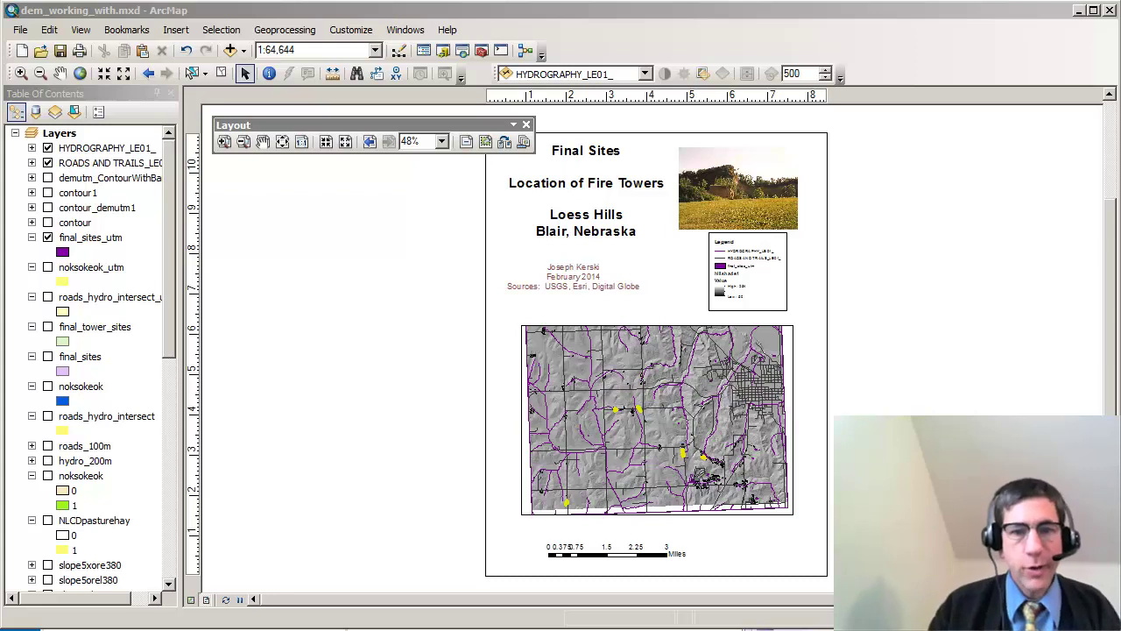
Select the legend on the layout, leaving the customization menu unchanged.
click(694, 399)
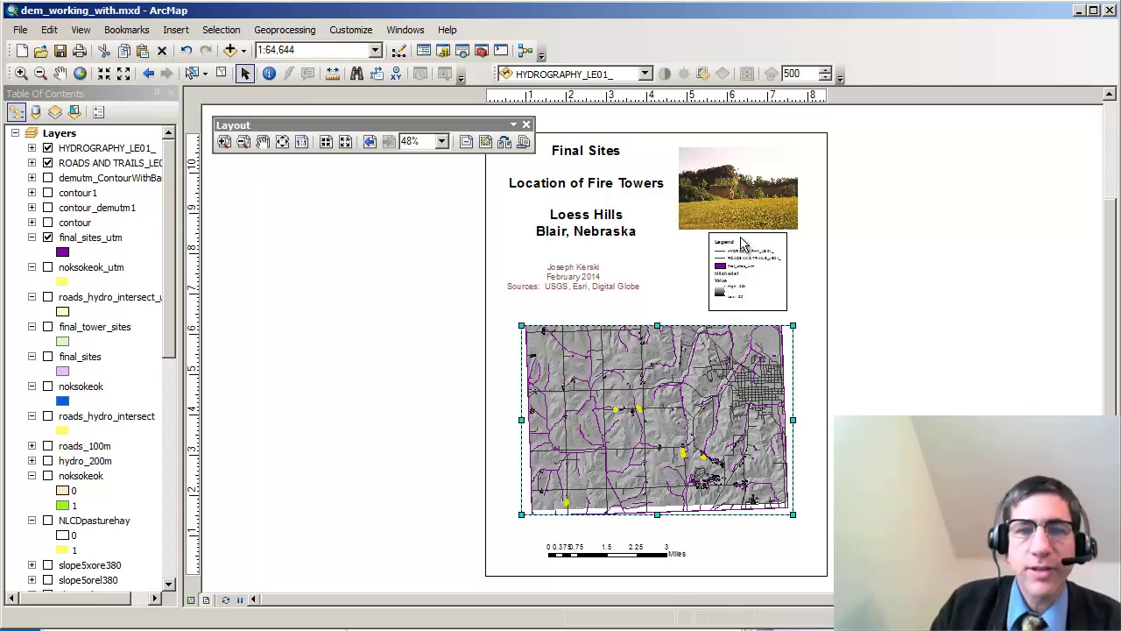
click(742, 238)
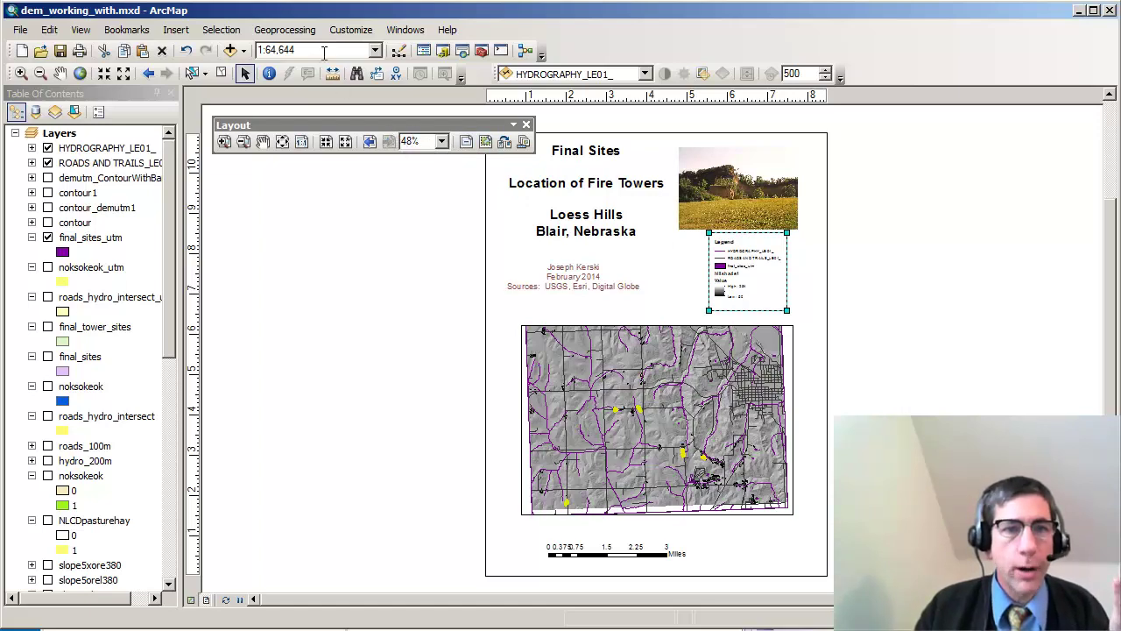
click(350, 30)
mouse_move(380, 55)
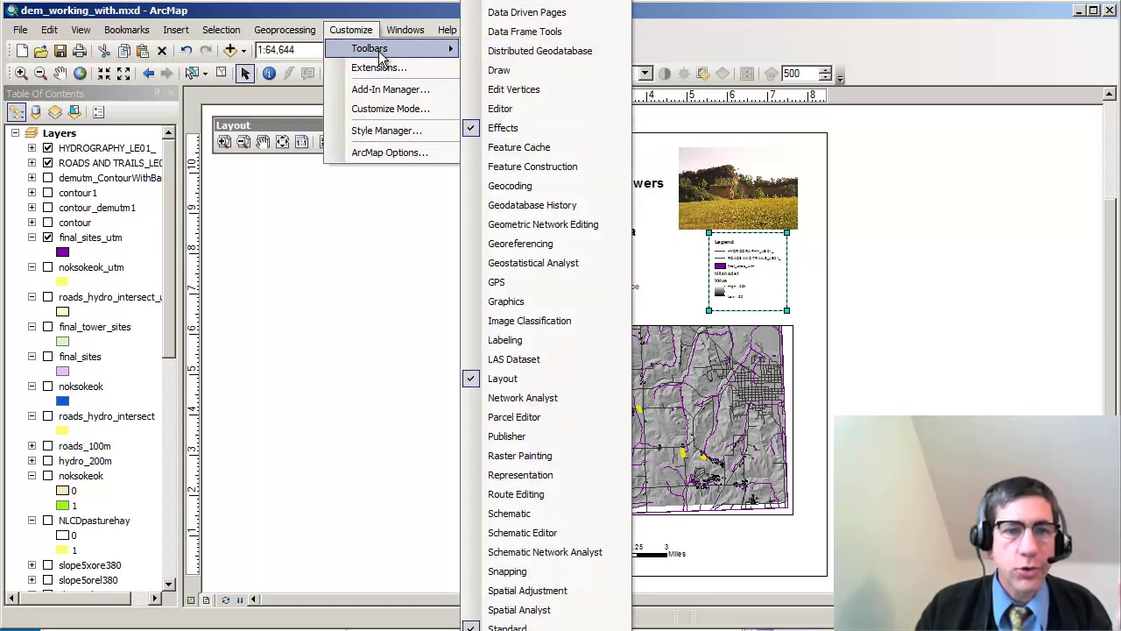
click(307, 205)
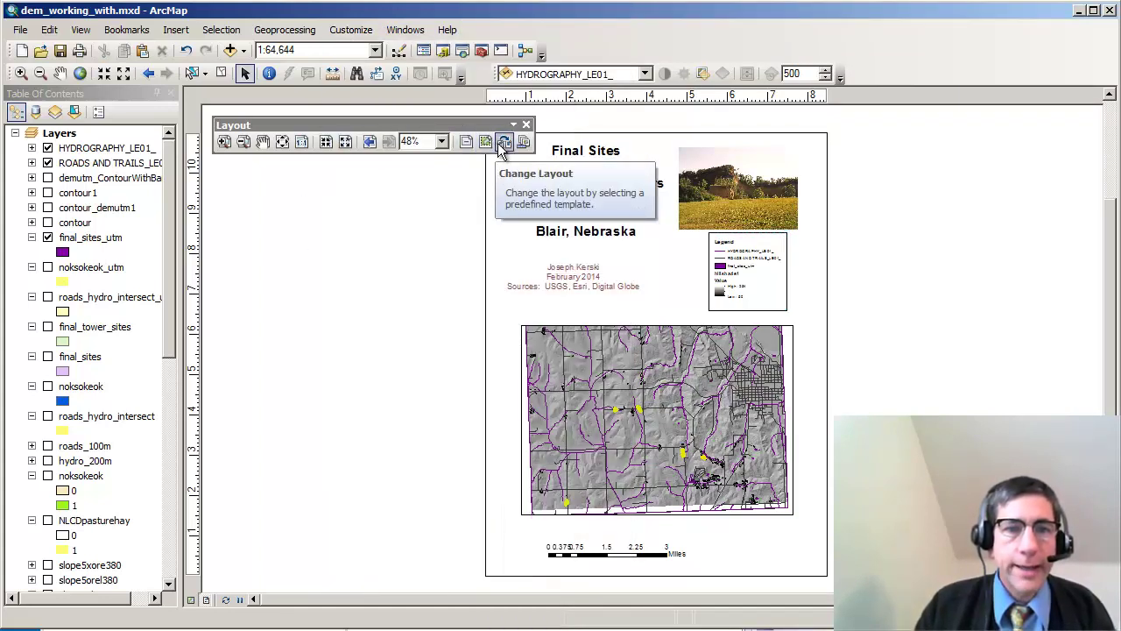
Give the legend a pale yellow background and a Sand drop shadow with rounding 1.
double_click(726, 259)
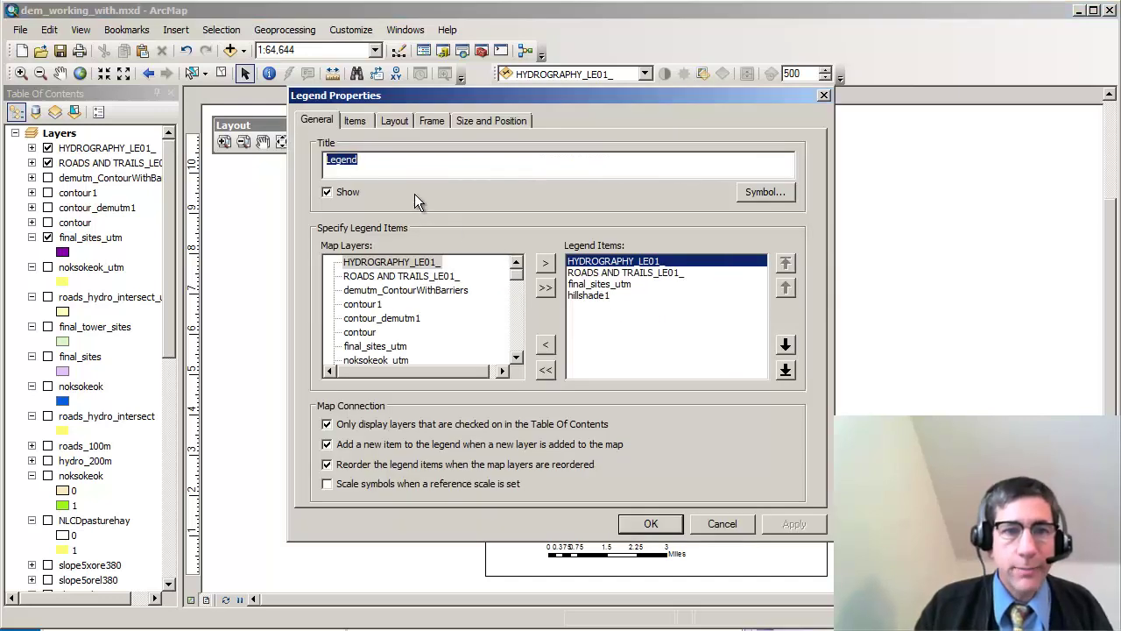
click(356, 123)
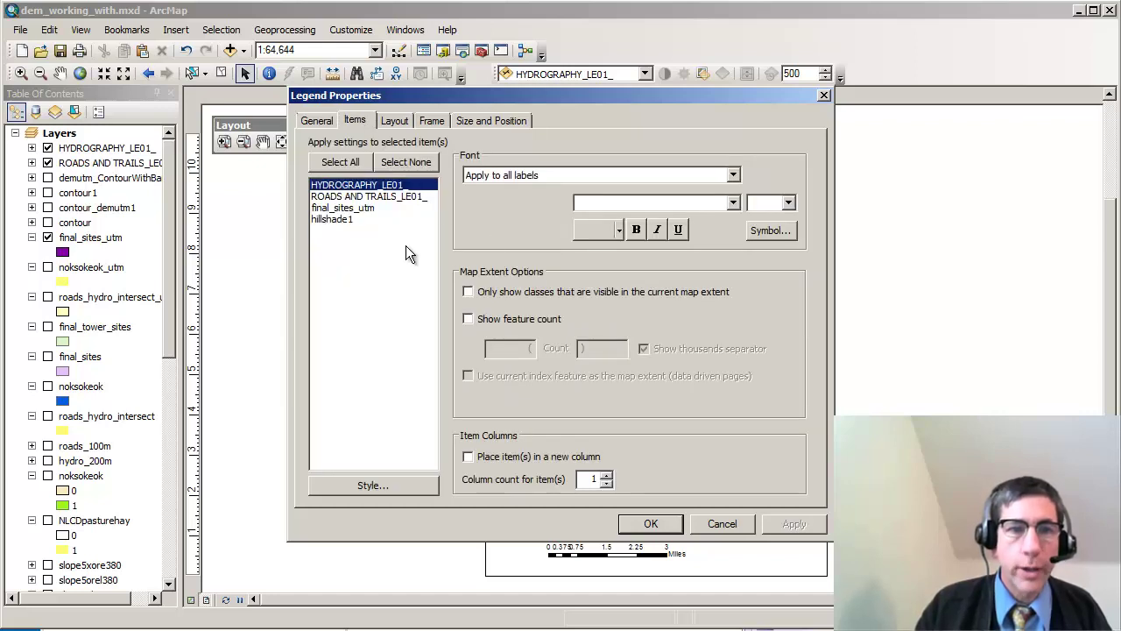
click(394, 123)
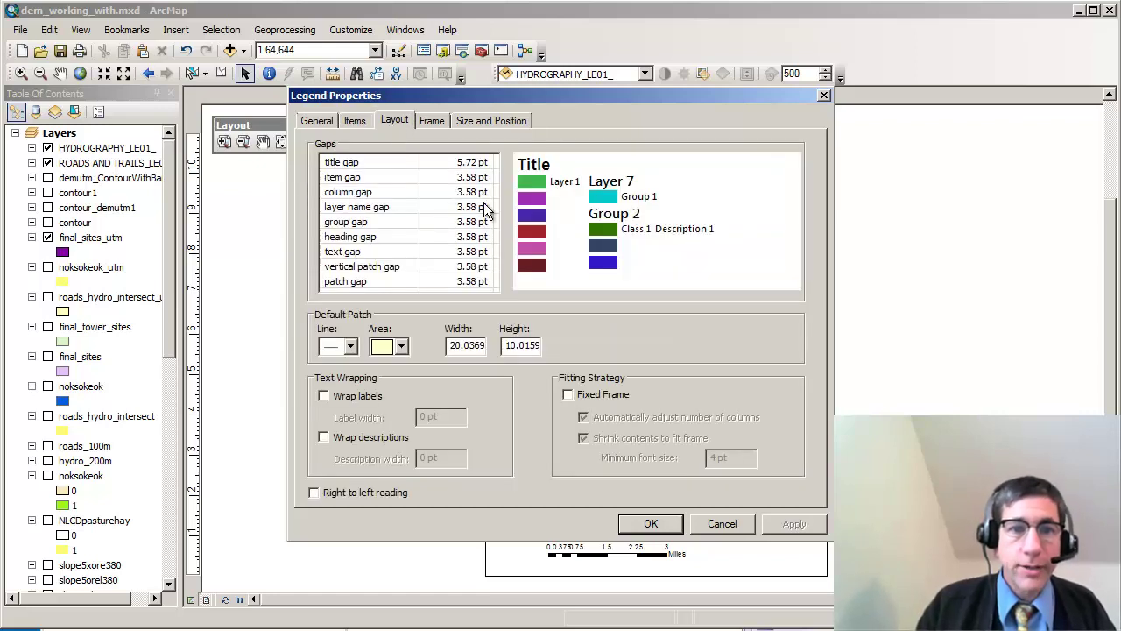
click(433, 123)
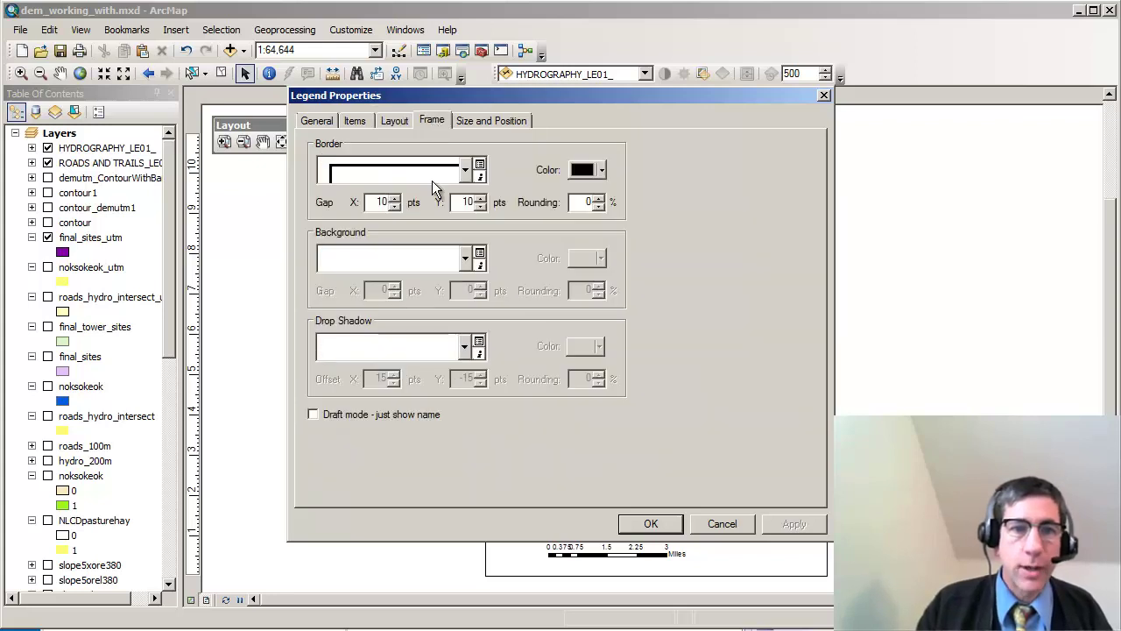
click(463, 262)
click(341, 349)
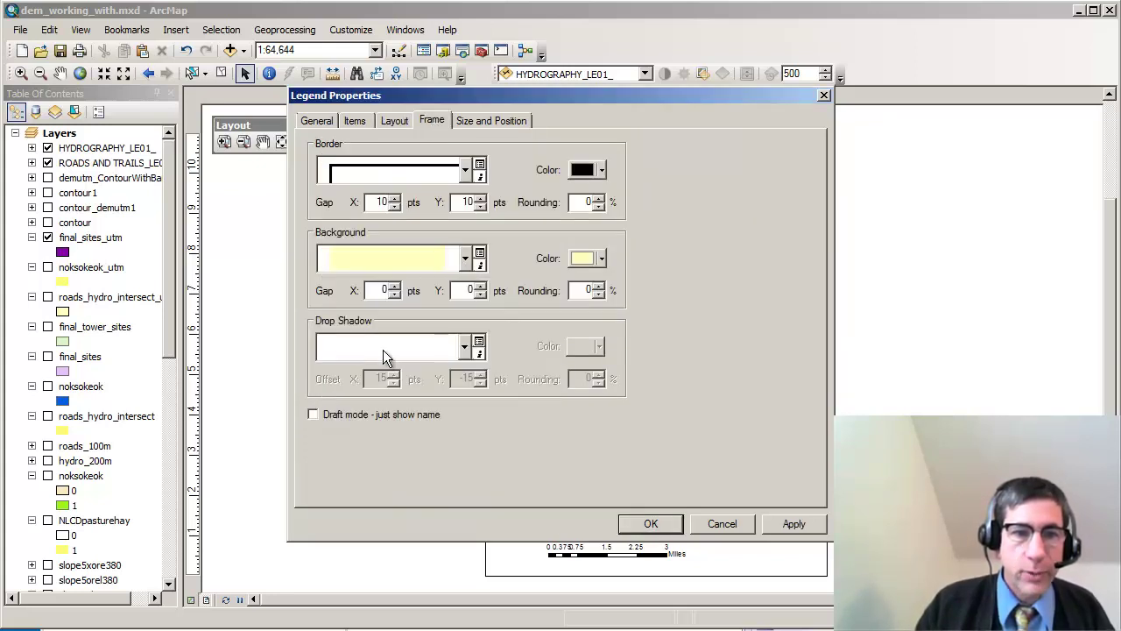
click(465, 352)
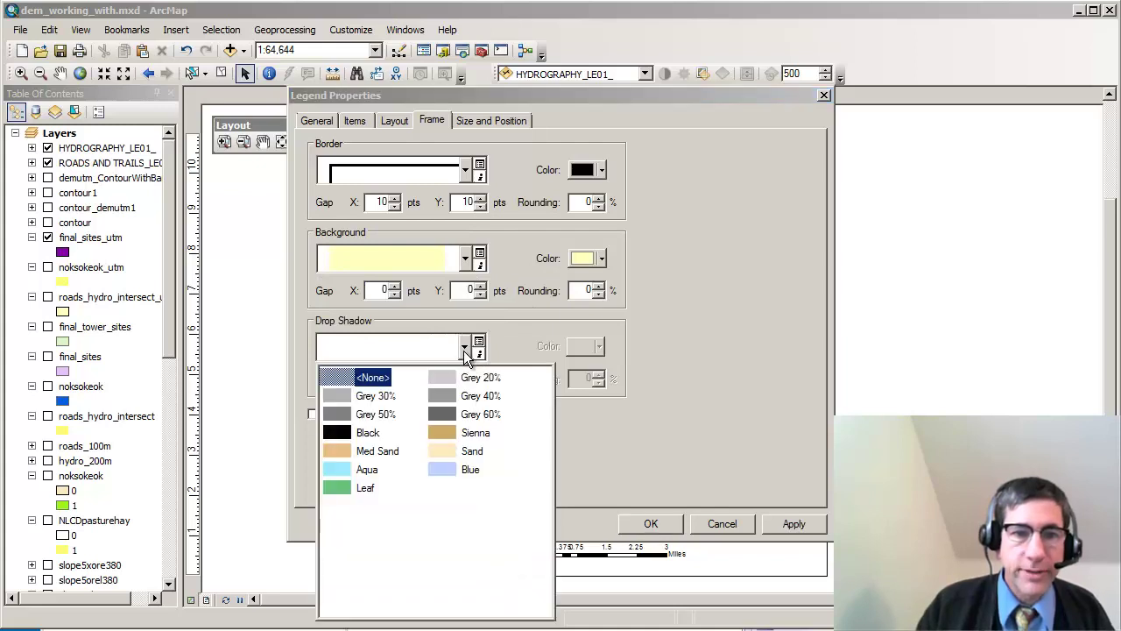
click(452, 454)
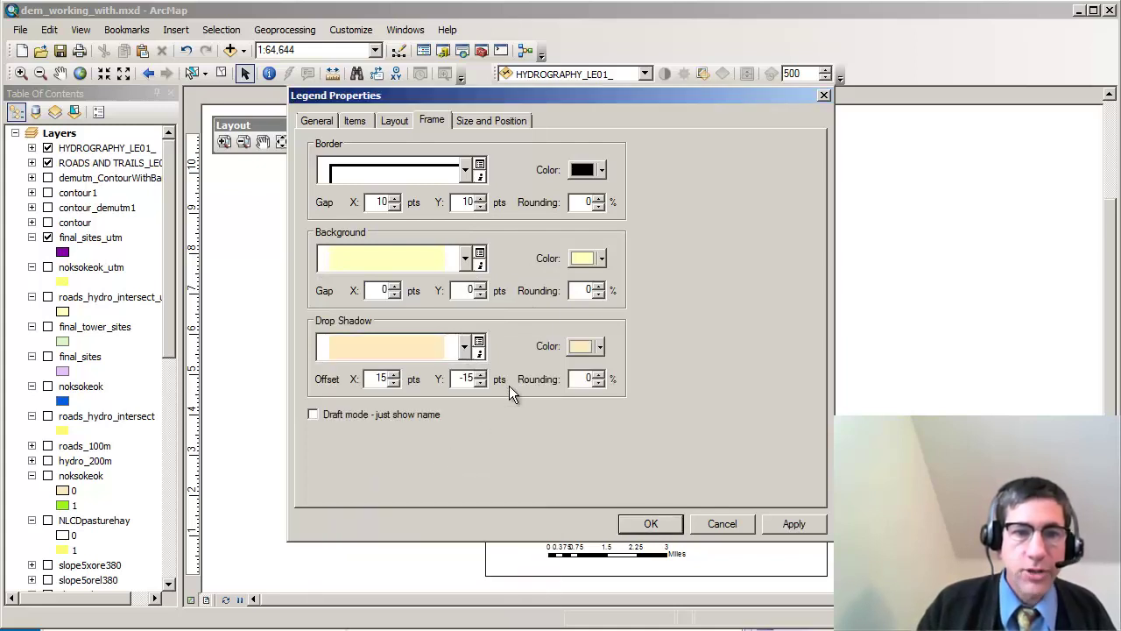
click(600, 374)
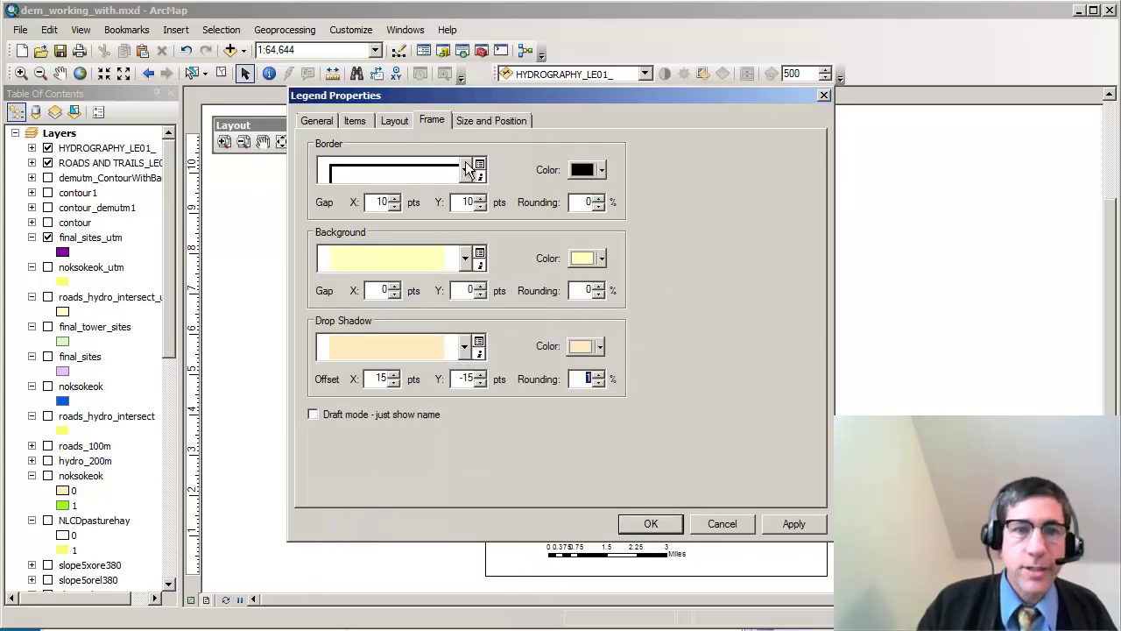
click(465, 120)
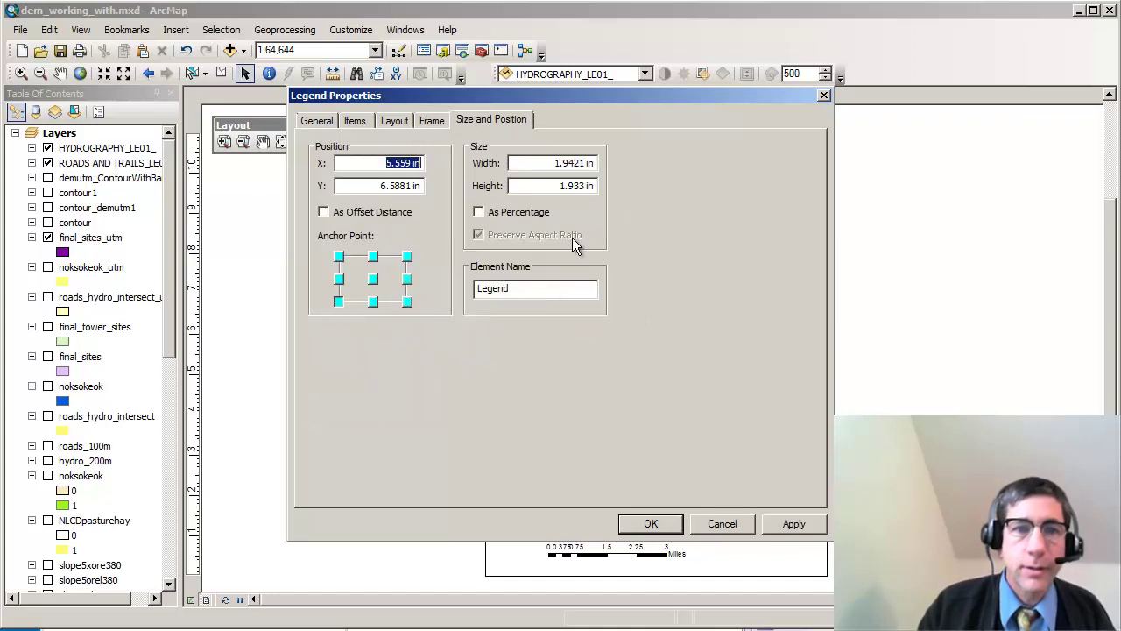
click(656, 524)
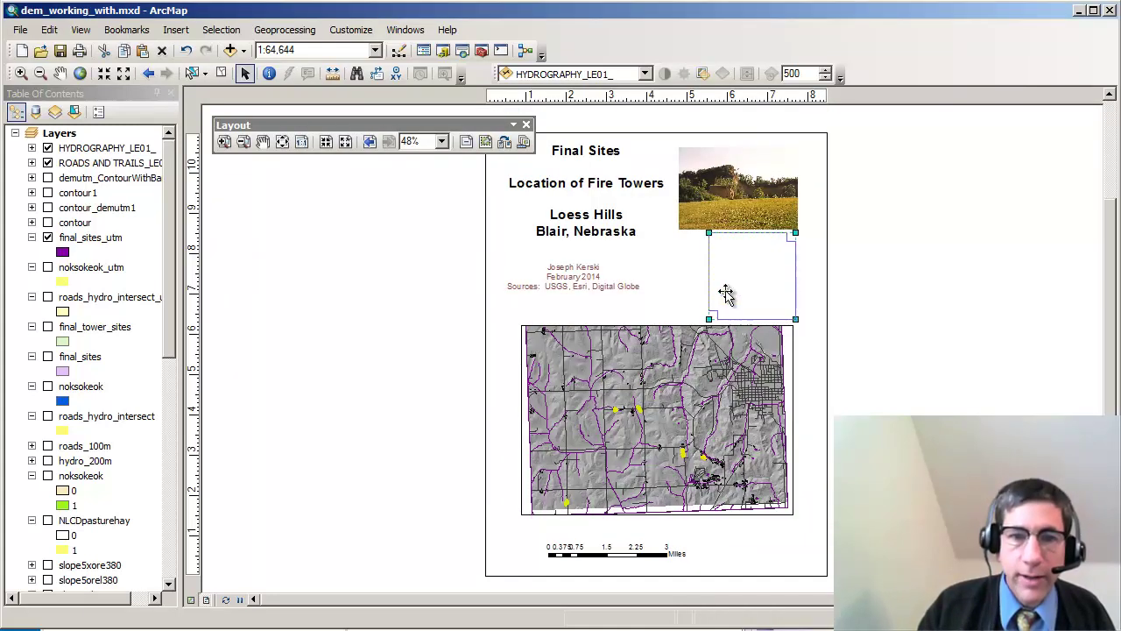
Nudge the legend left under the photo, browsing page templates but keeping the current layout.
drag(727, 295, 714, 296)
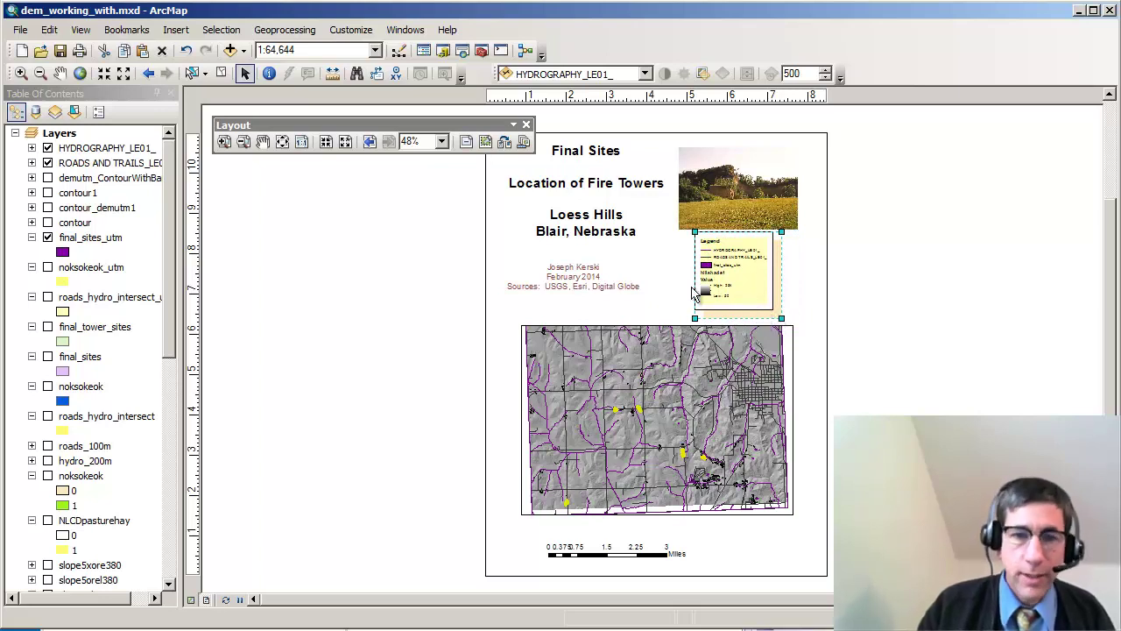
click(502, 146)
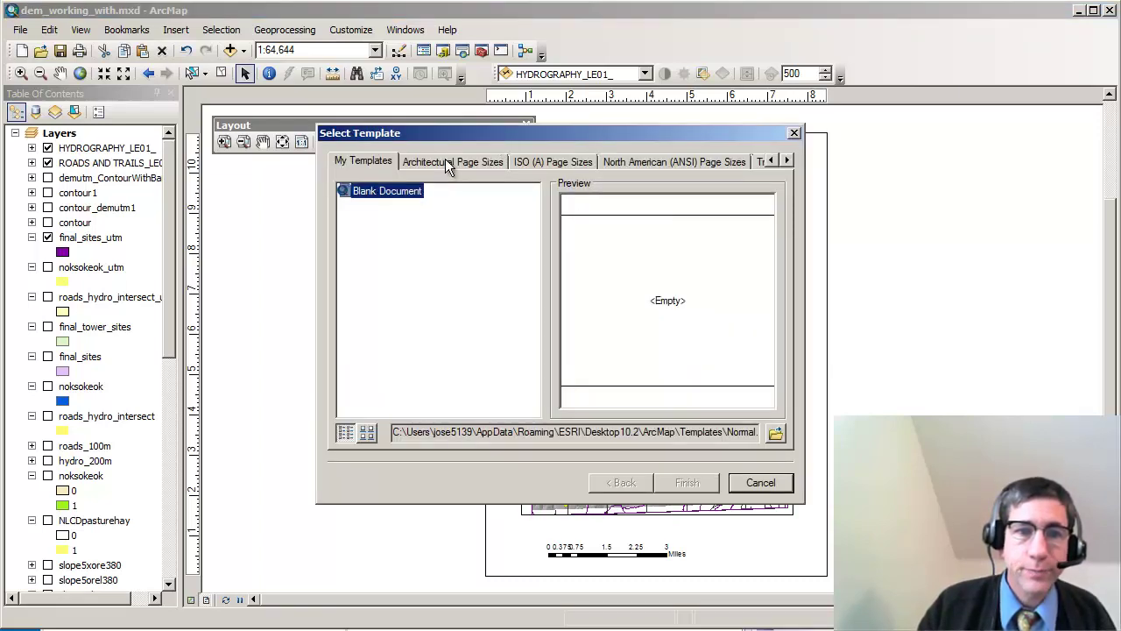
click(445, 159)
click(539, 162)
click(617, 162)
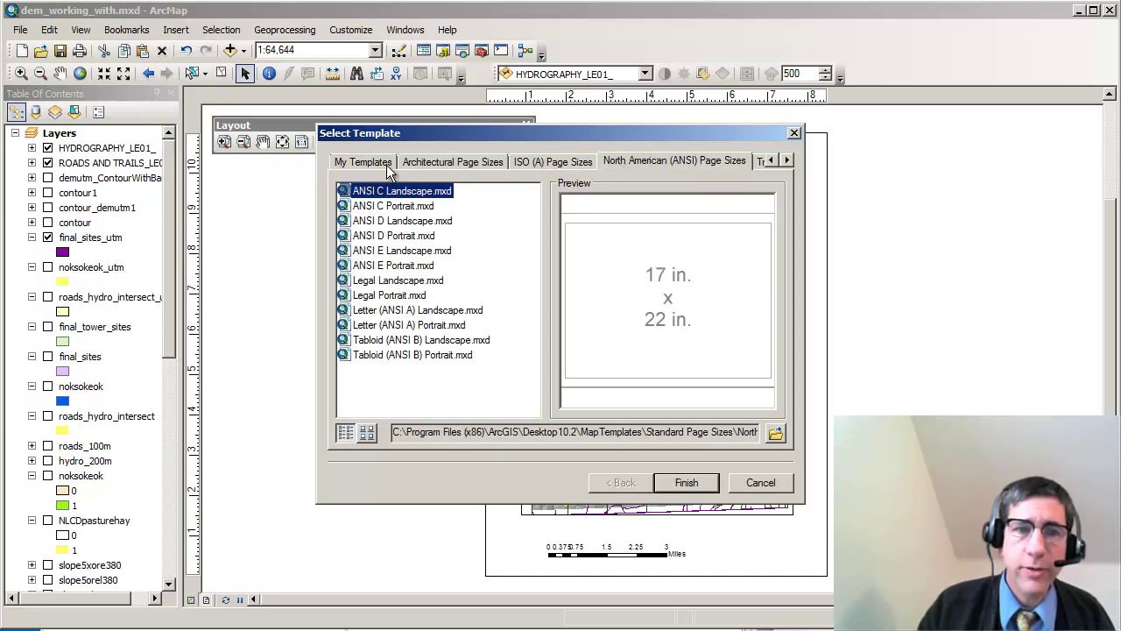
click(362, 162)
click(793, 133)
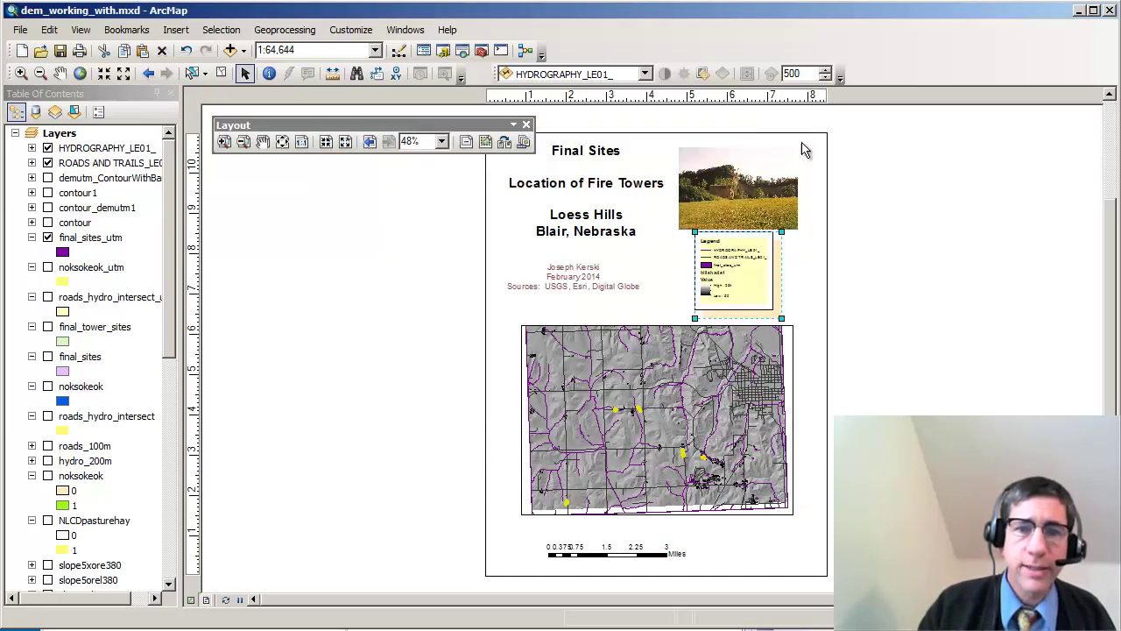
Clear the selection and resize the scale bar so its divisions read 0.425 to 3.4 Miles.
click(870, 314)
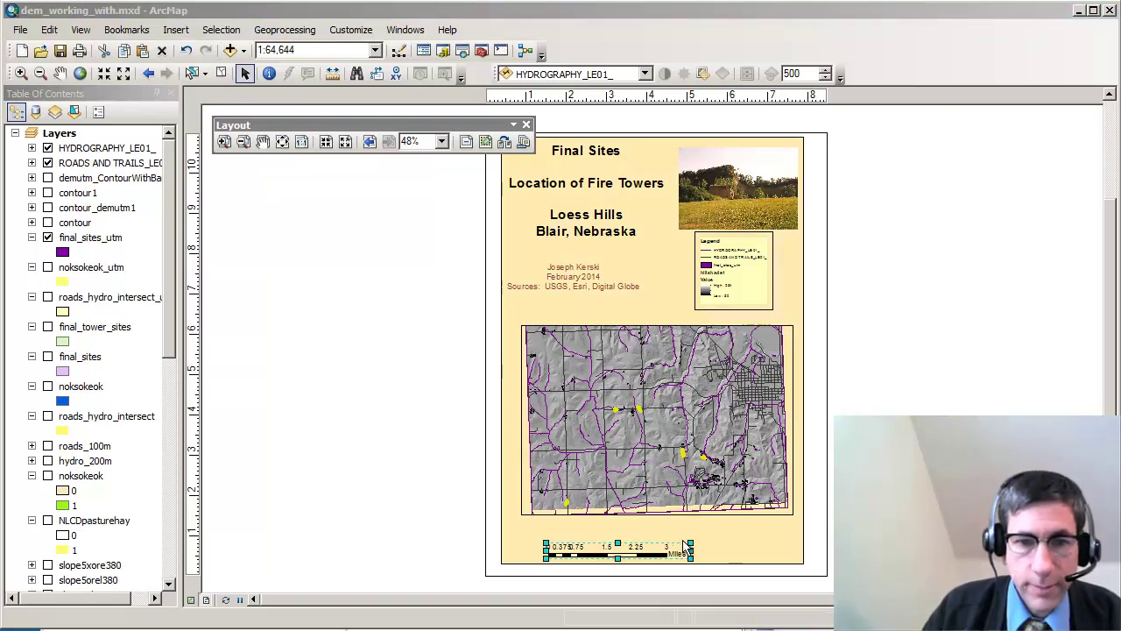
drag(711, 548, 739, 543)
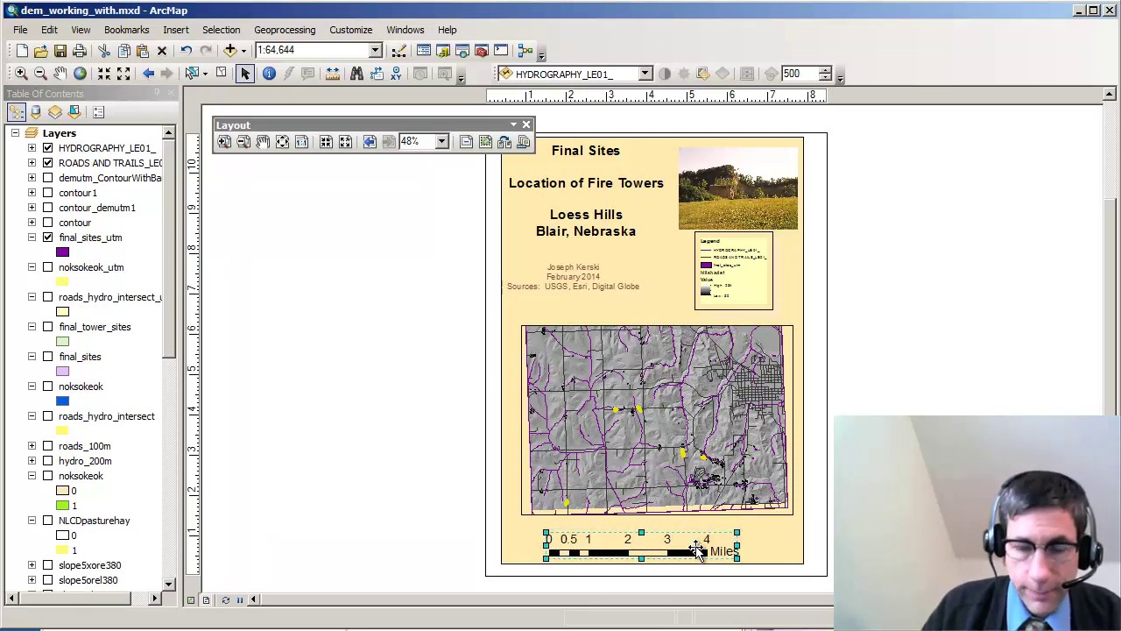
drag(736, 533, 714, 537)
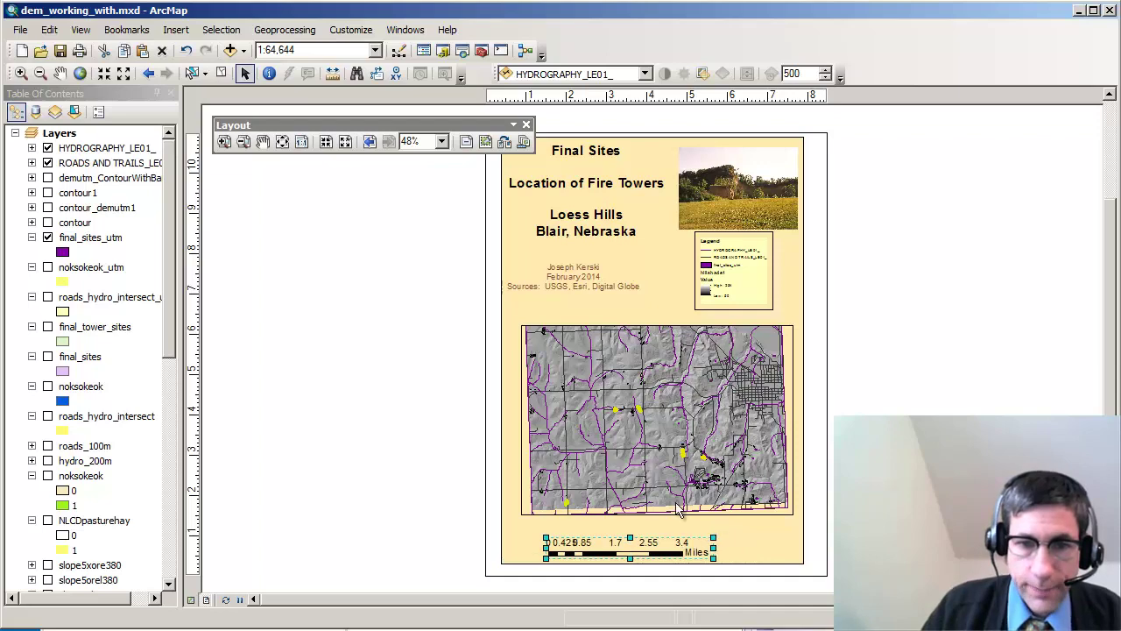
click(224, 141)
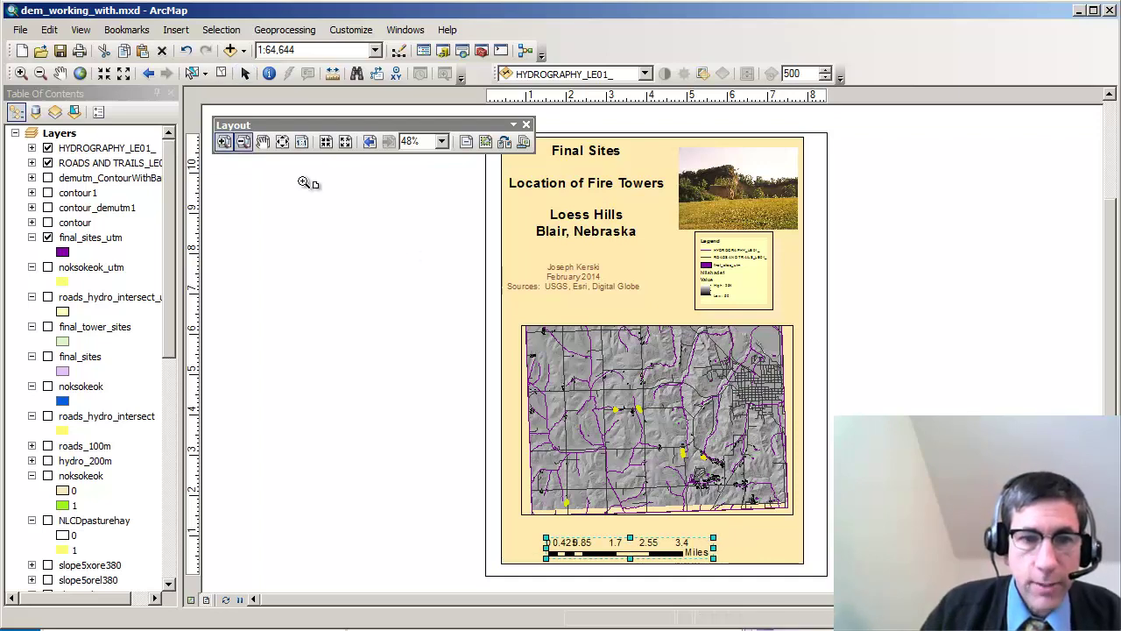
Zoom in twice on the lower map toward the scale bar.
click(667, 406)
click(668, 405)
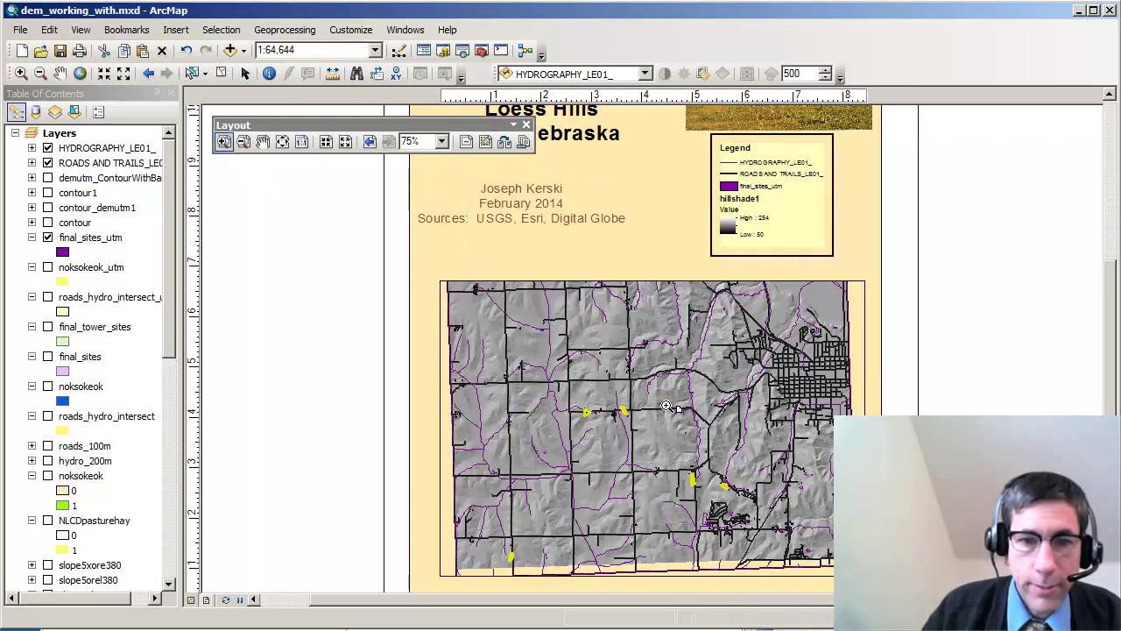
scroll(750, 451, up, 1)
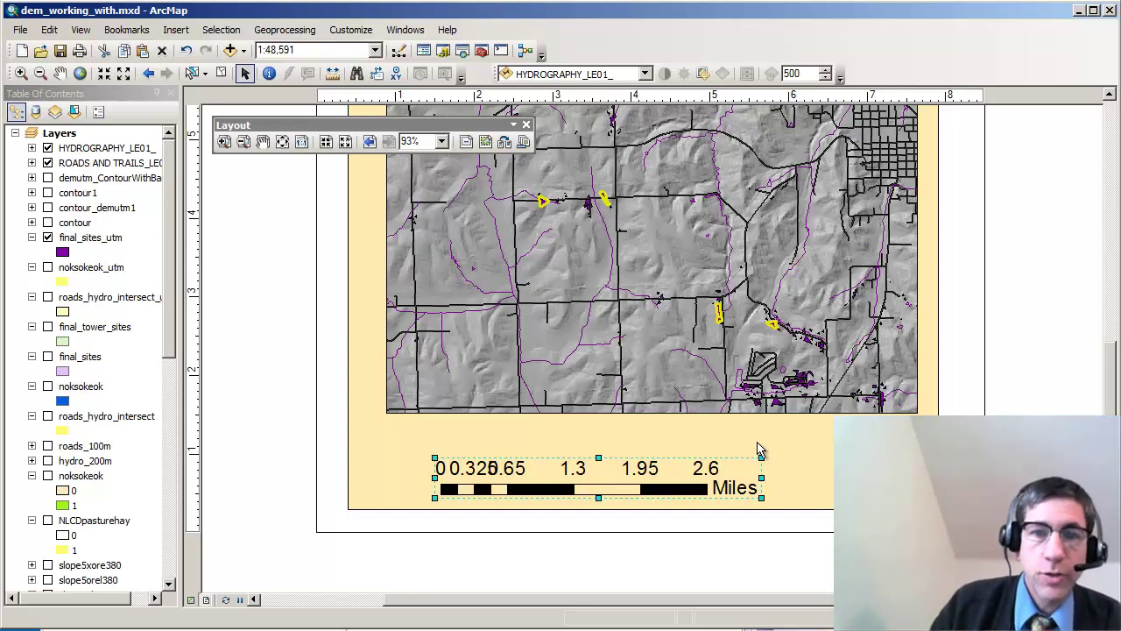
Change the scale bar's format to a Double Alternating Scale Bar style.
right_click(705, 487)
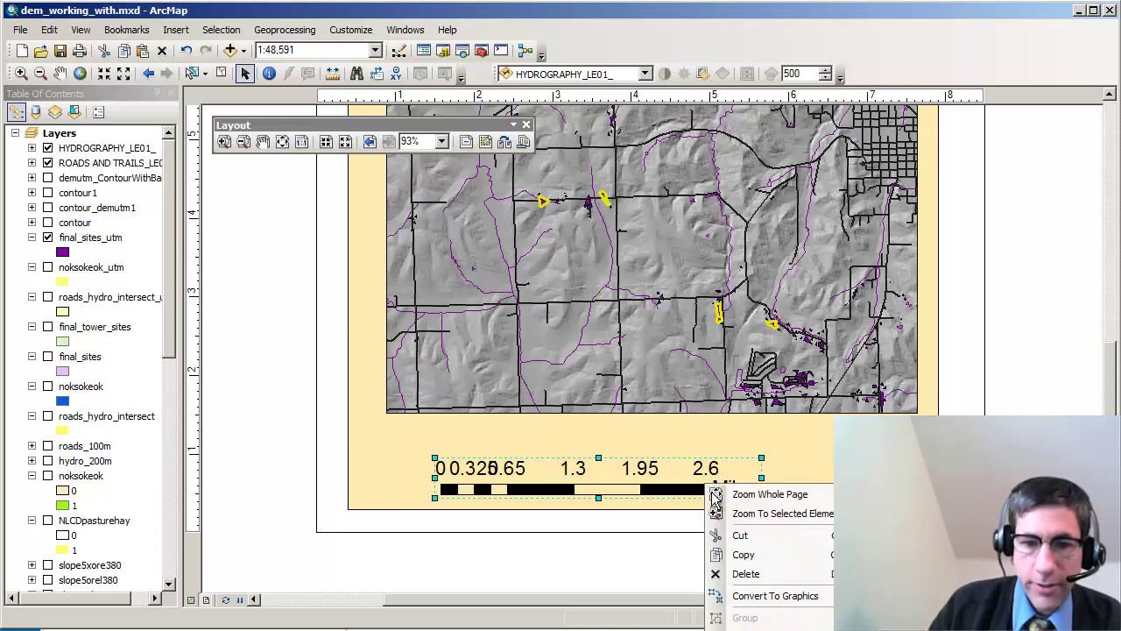
click(744, 627)
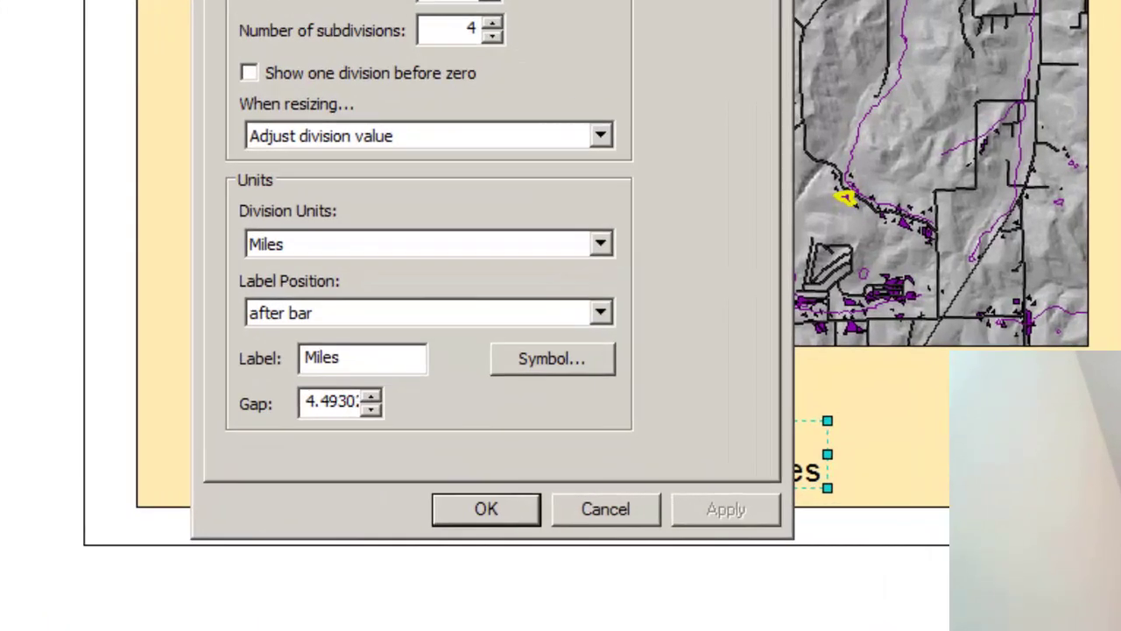
click(578, 133)
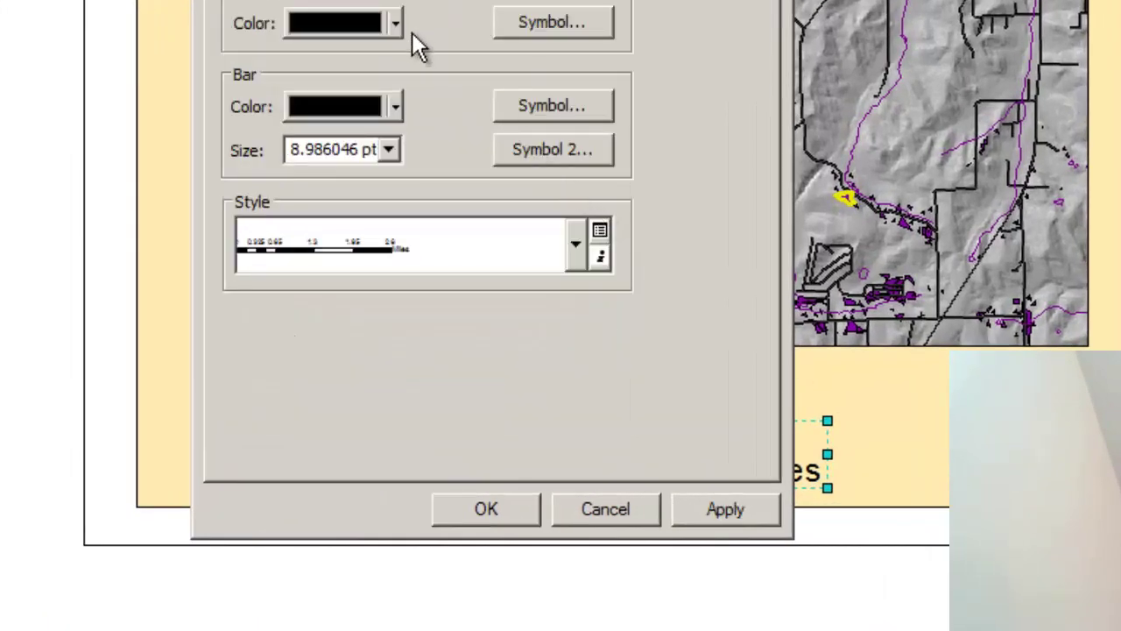
click(571, 254)
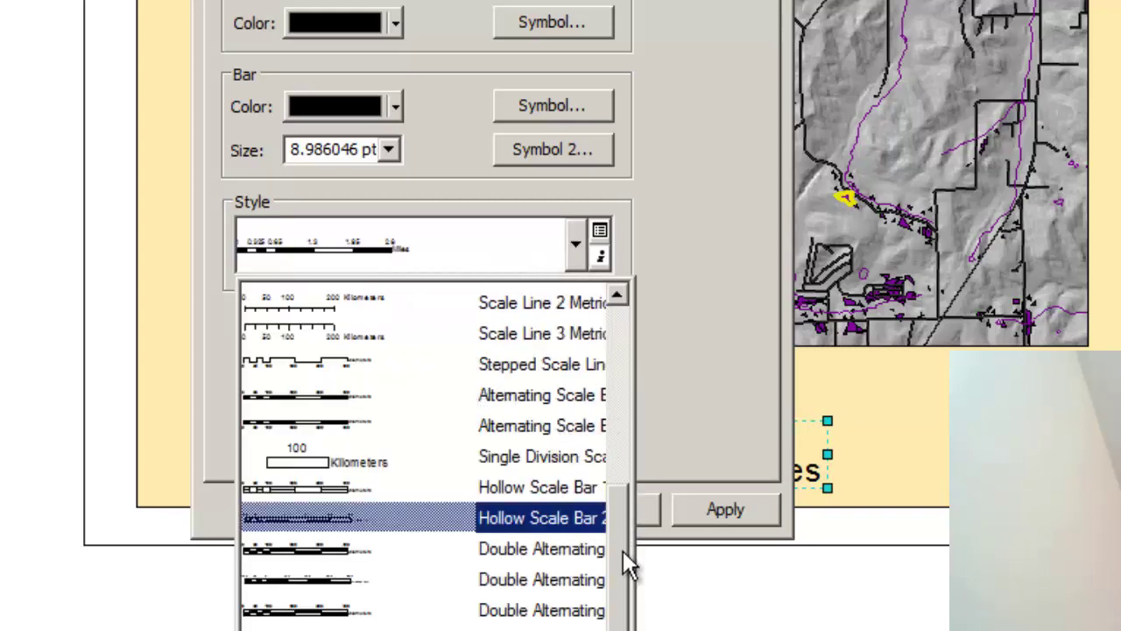
click(324, 583)
click(732, 508)
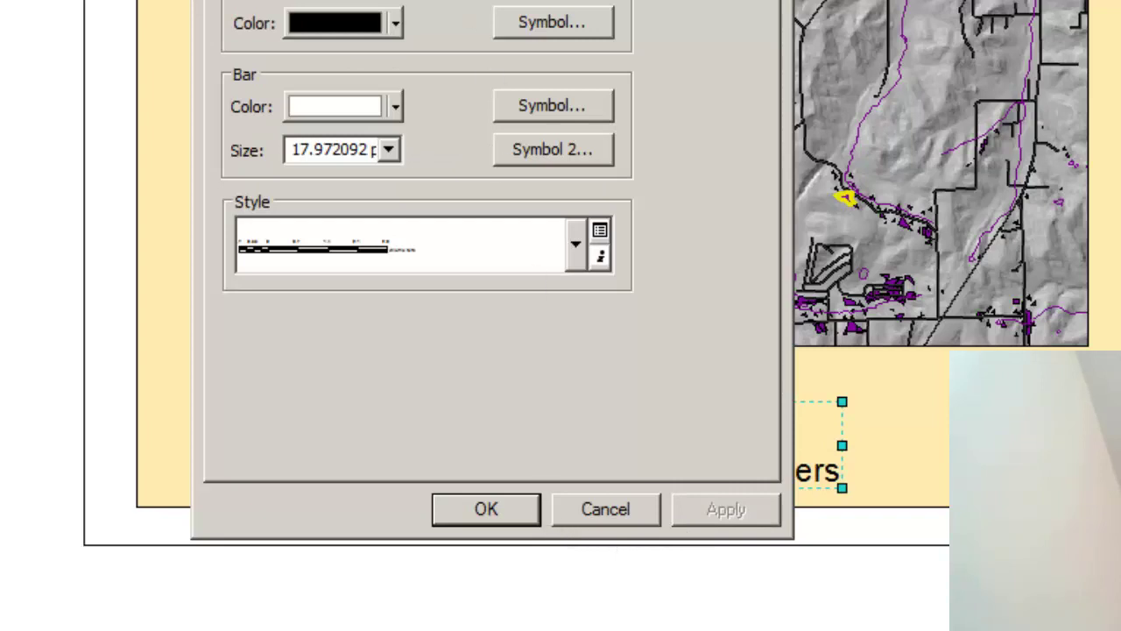
click(486, 509)
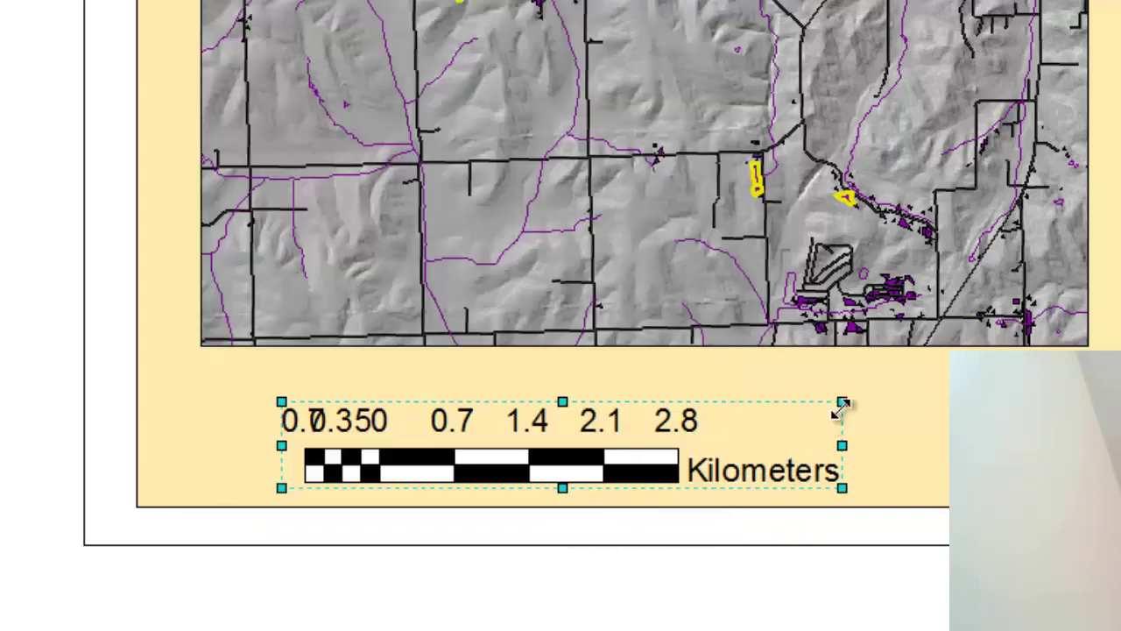
Widen the scale bar to 3.6 Kilometers and reopen its properties.
drag(842, 402, 935, 403)
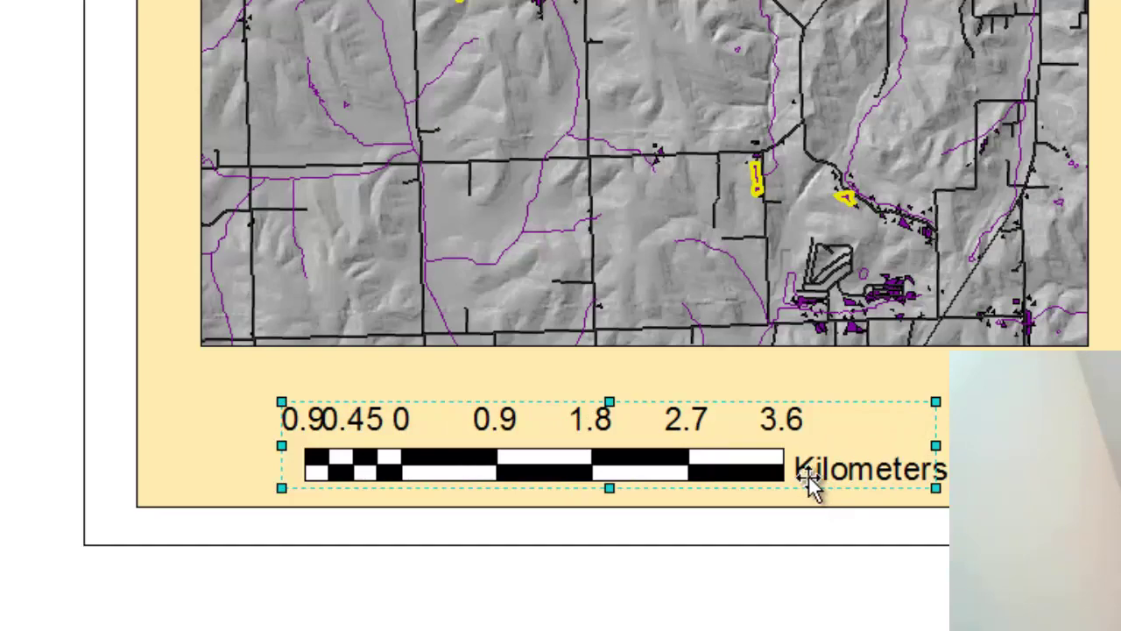
right_click(643, 442)
click(683, 613)
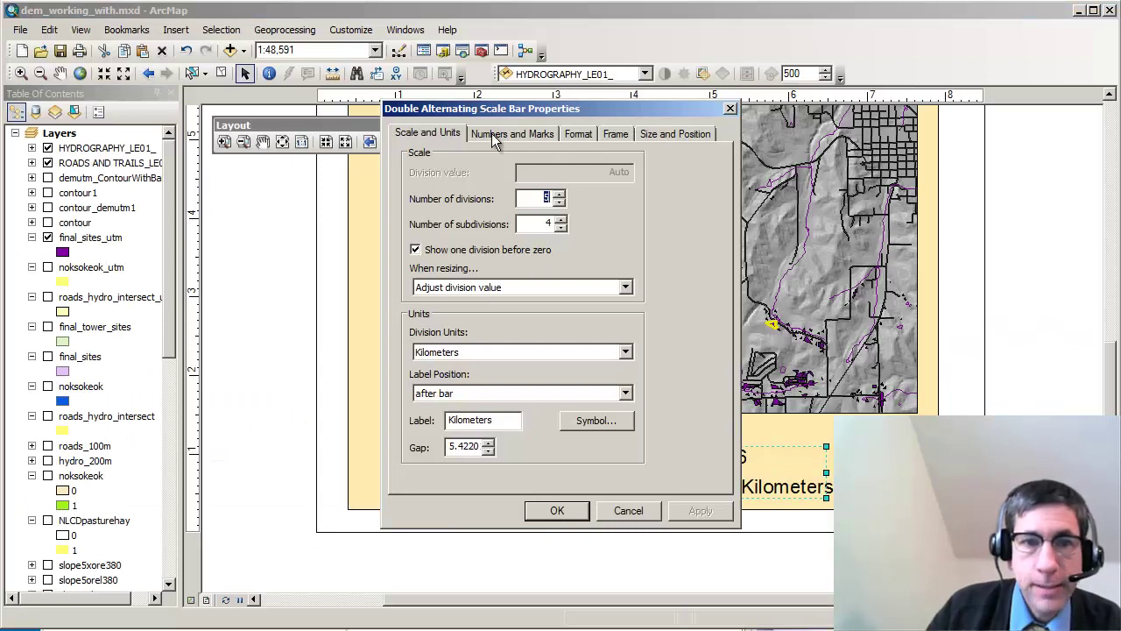
Set the scale bar's division units to Miles.
click(470, 352)
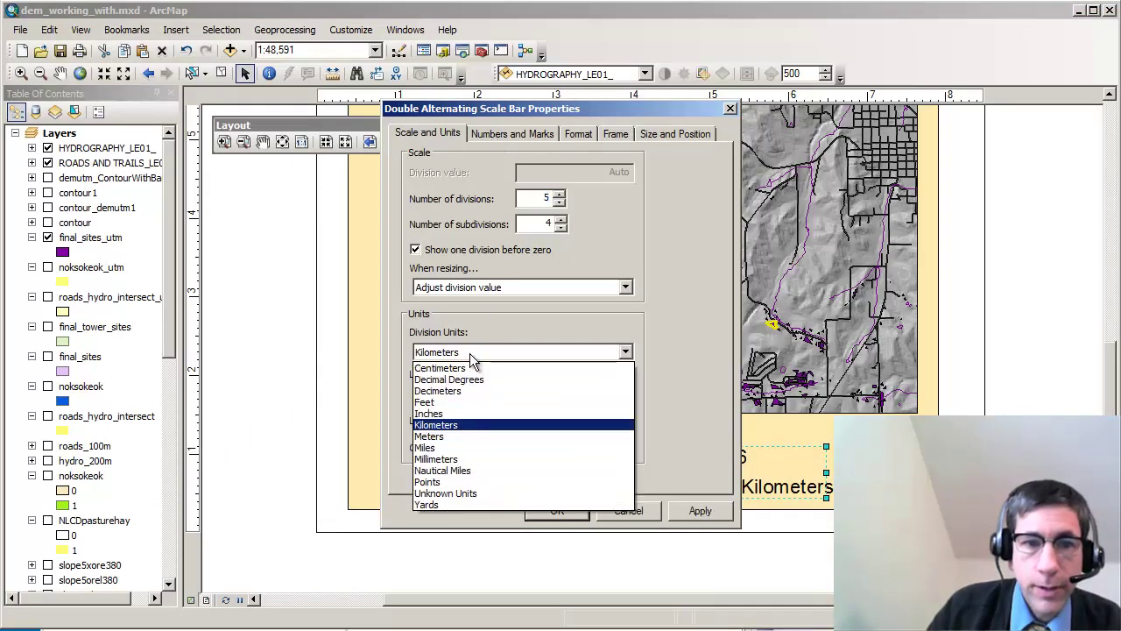
click(463, 447)
click(700, 511)
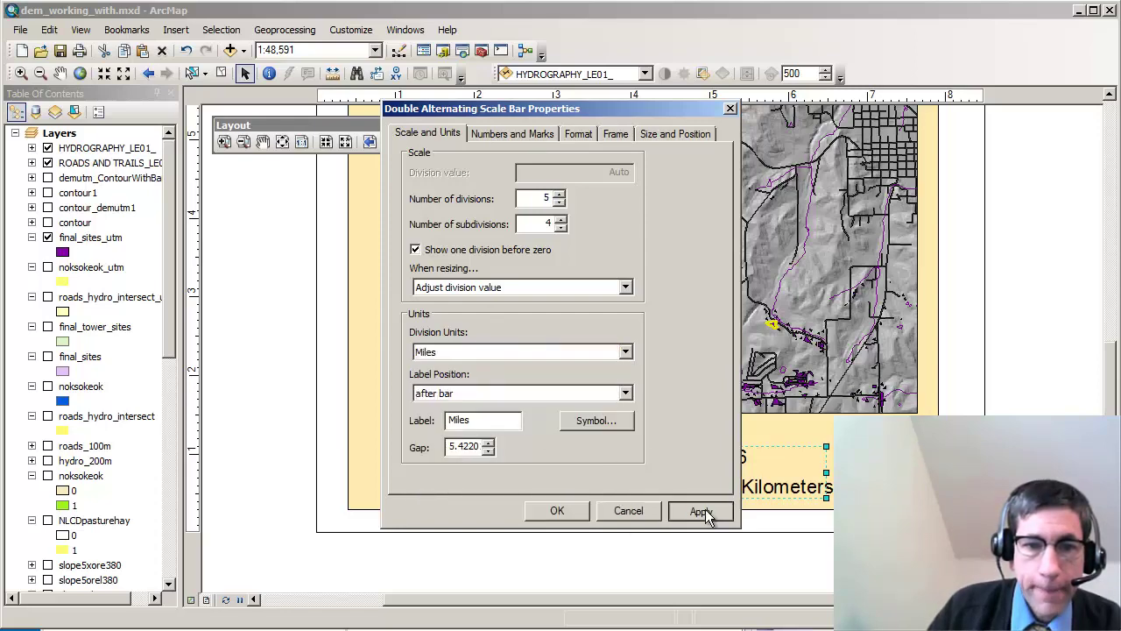
click(557, 511)
Resize the scale bar, undoing the last resize so it reads 0 to 2 Miles.
drag(828, 448, 865, 440)
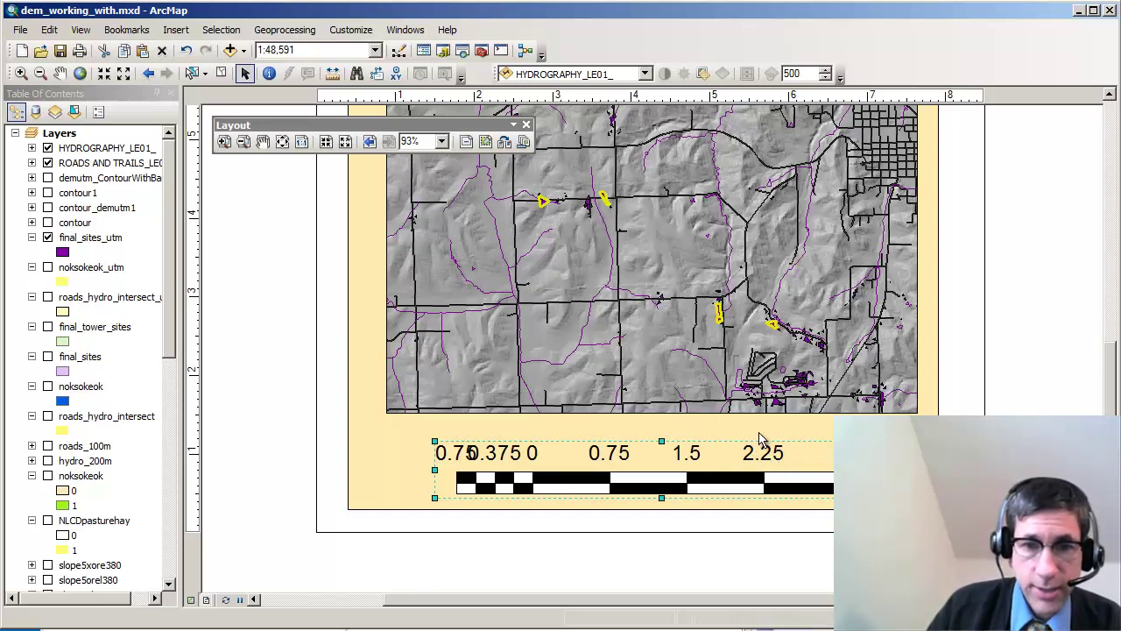
drag(889, 471, 733, 458)
key(ctrl+z)
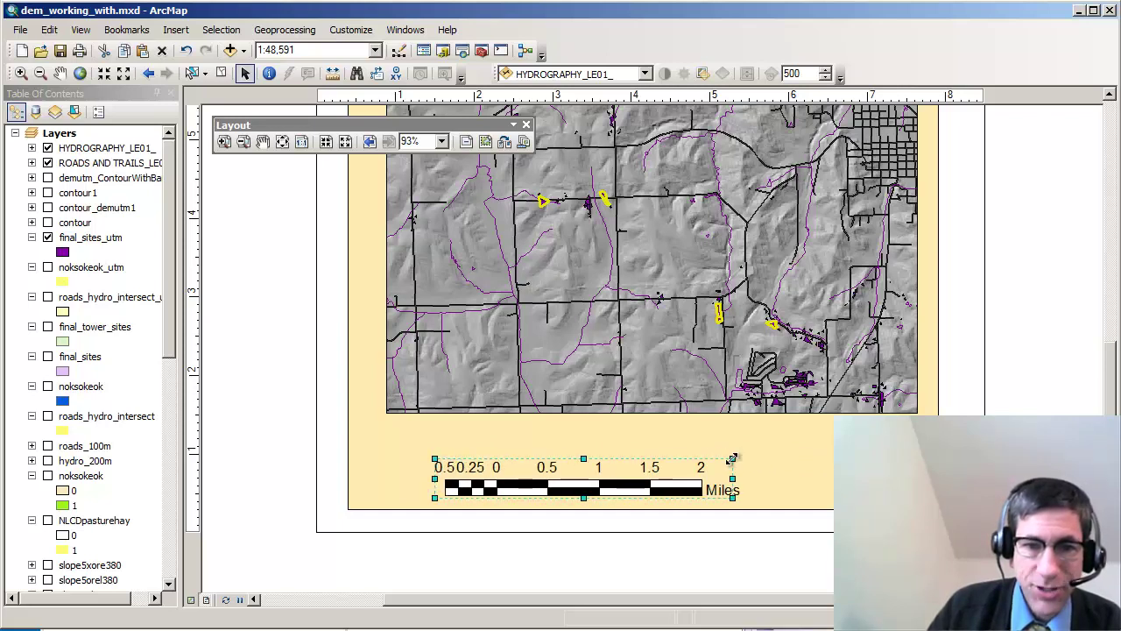
Deselect the scale bar, view at 100%, then fit the whole page with nothing selected.
click(825, 469)
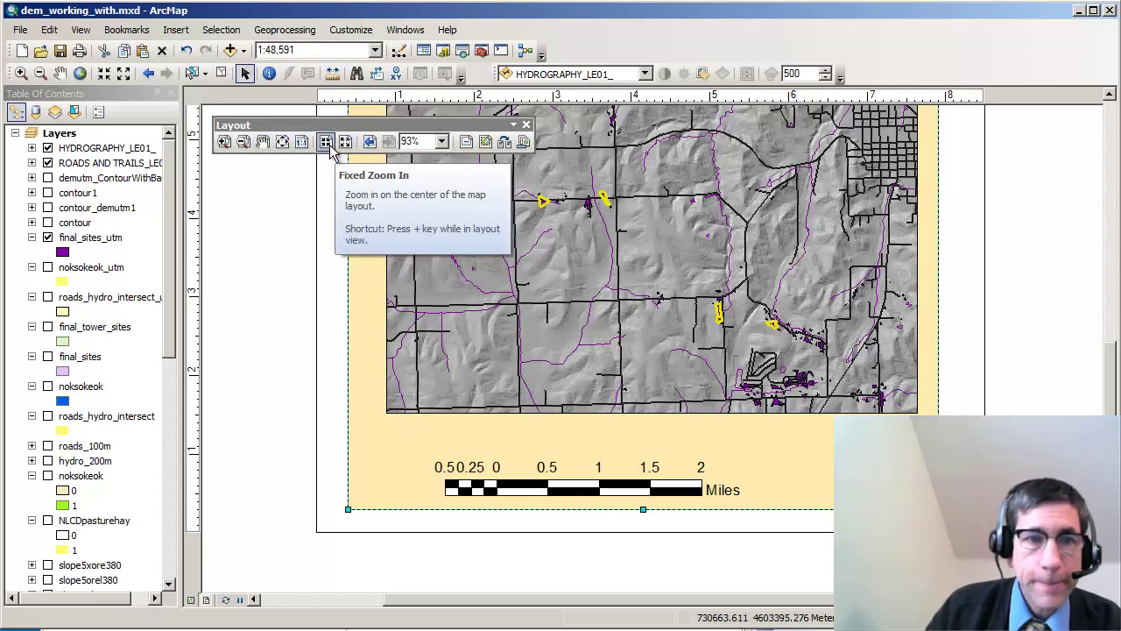
click(303, 146)
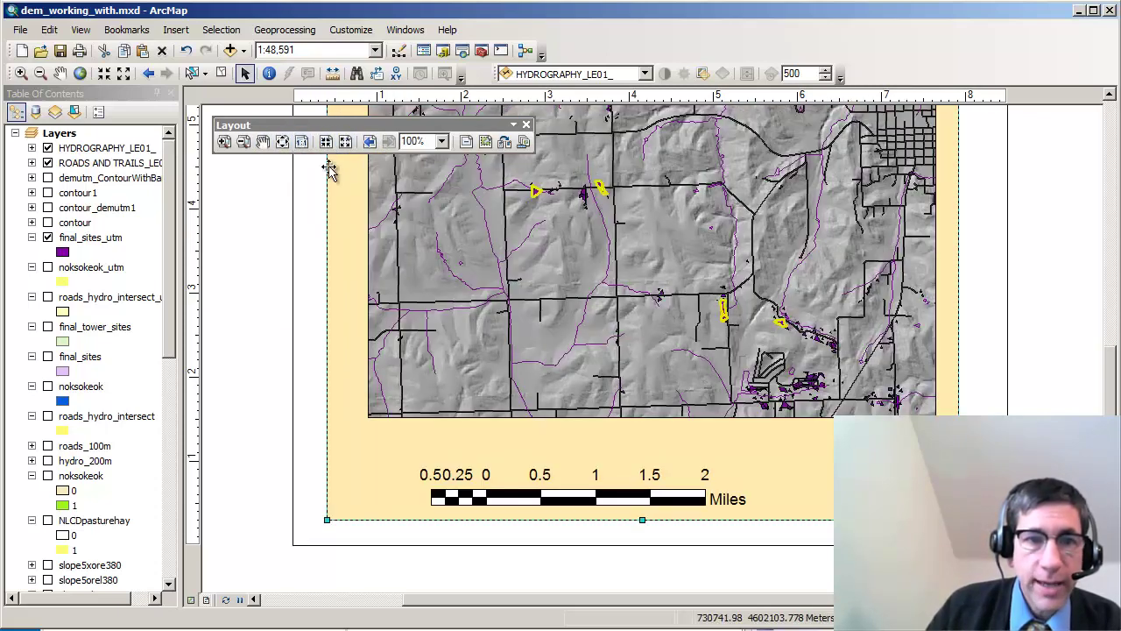
drag(1111, 390, 1111, 269)
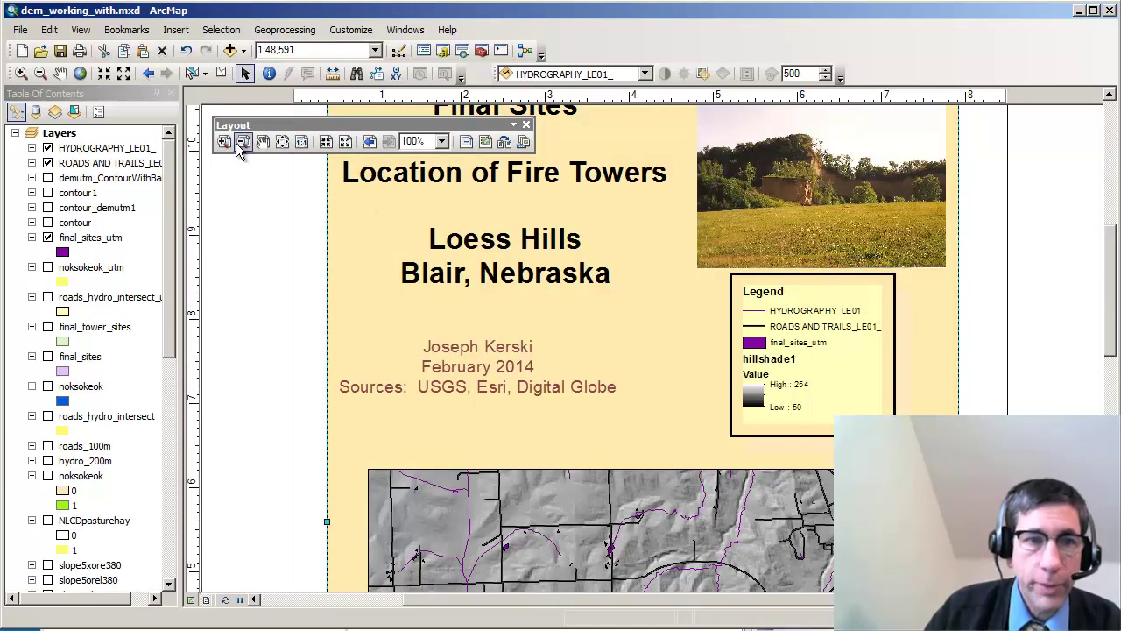
click(281, 142)
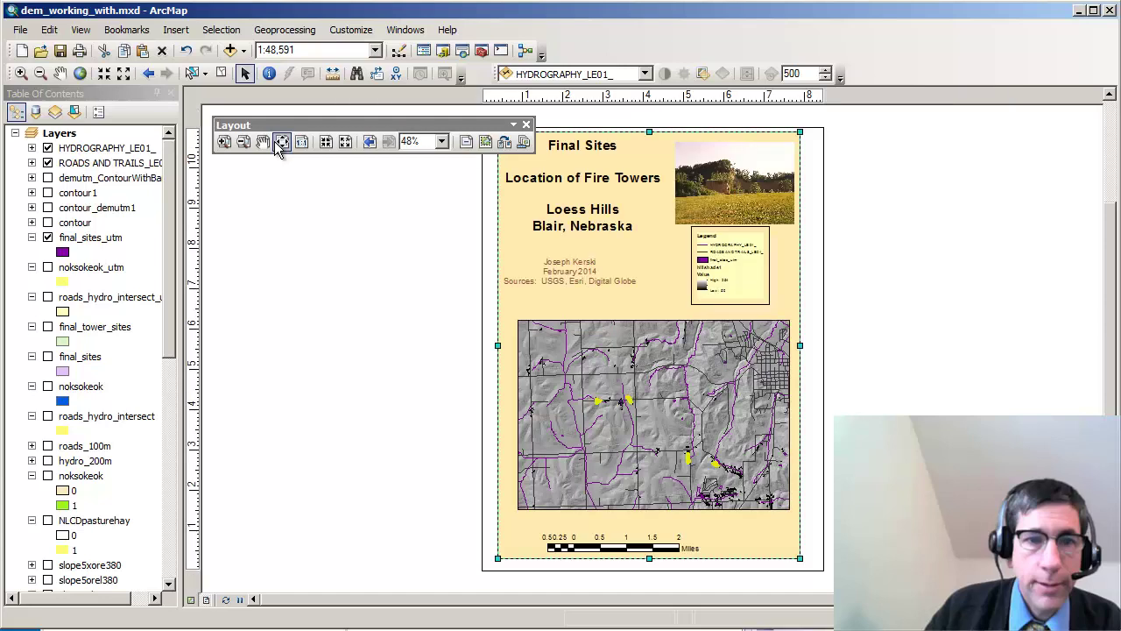
click(898, 290)
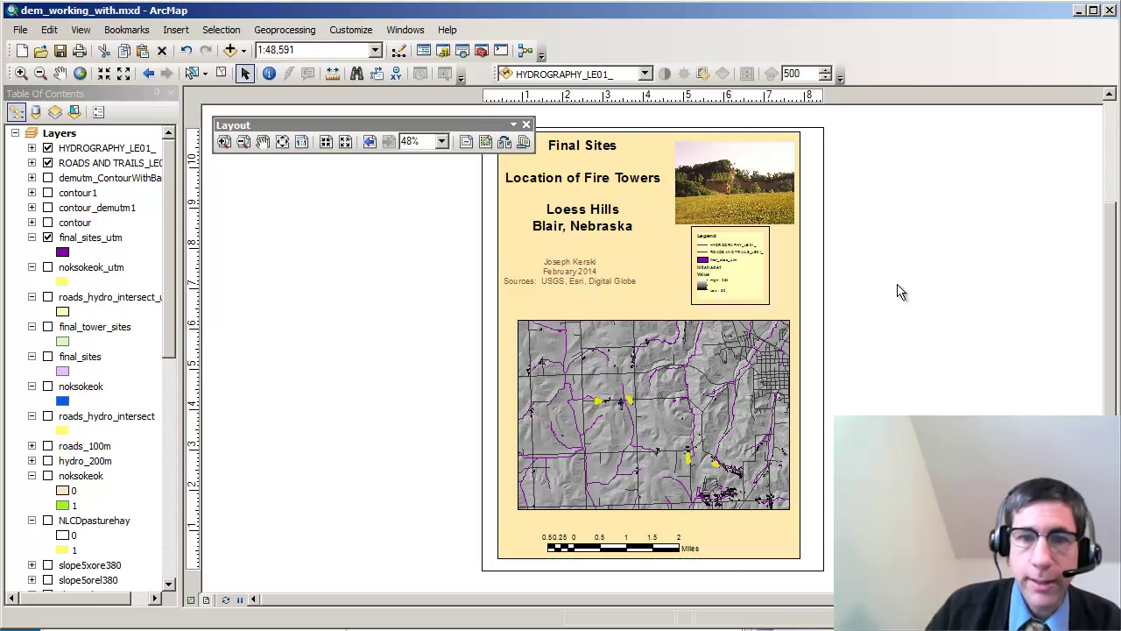